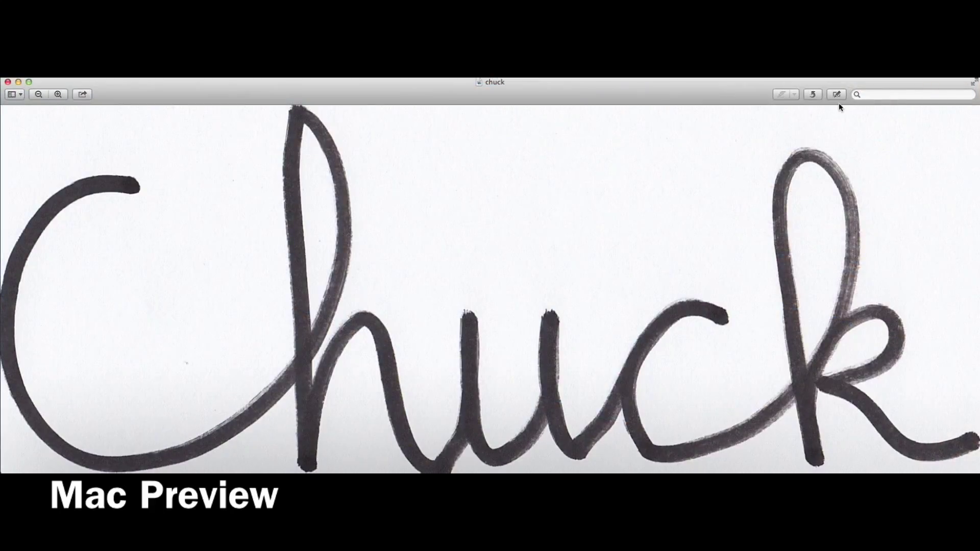
Step: Use Instant Alpha to make the white paper around the Chuck lettering transparent
click(837, 95)
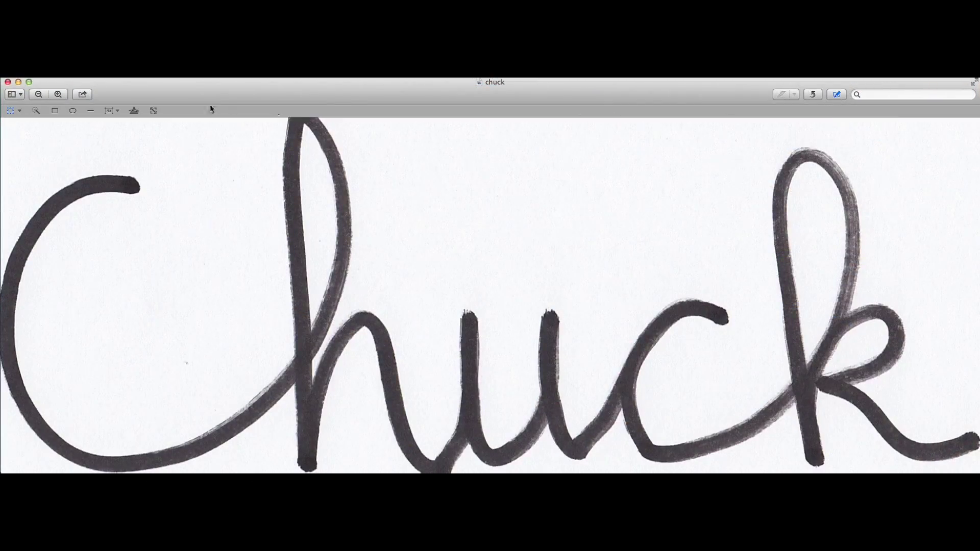
click(36, 114)
drag(28, 138, 40, 144)
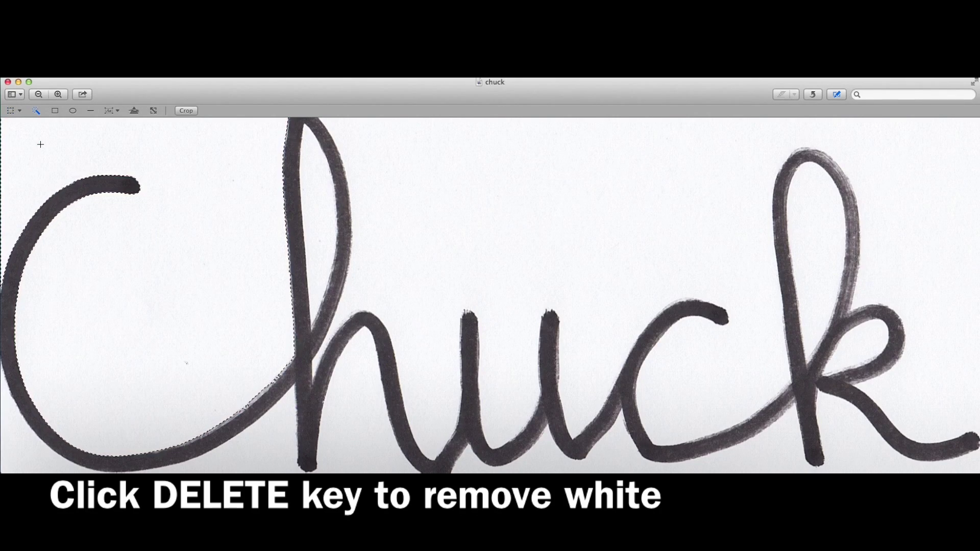
key(Delete)
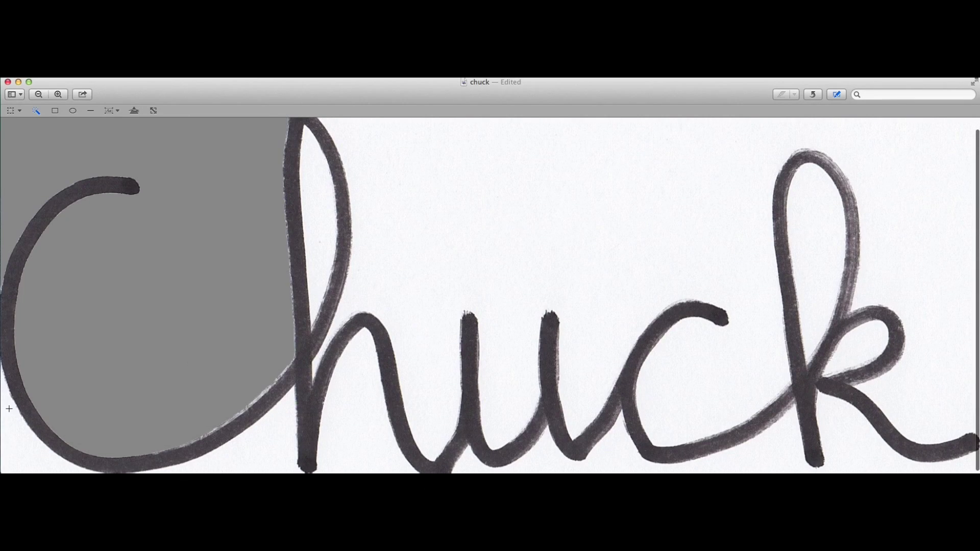
drag(6, 398, 7, 424)
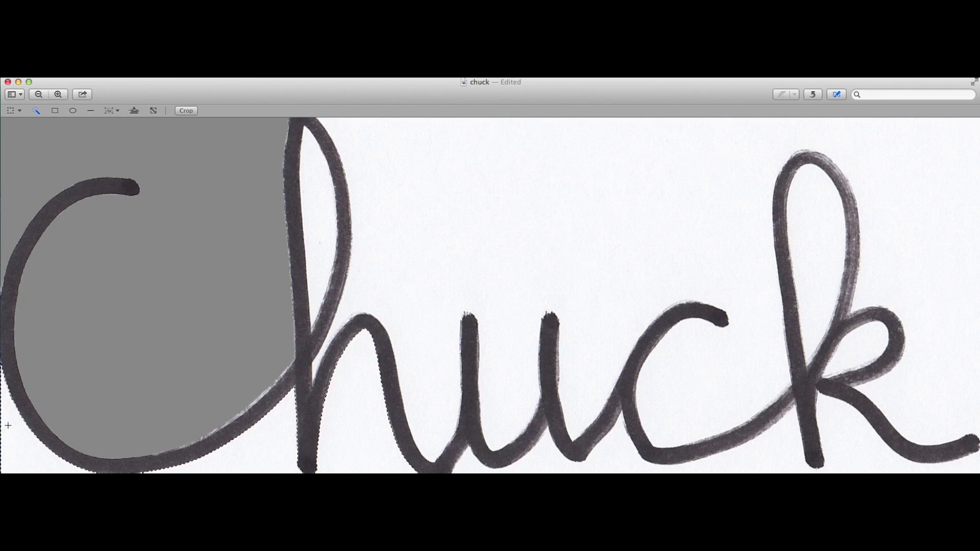
key(Delete)
drag(384, 213, 391, 225)
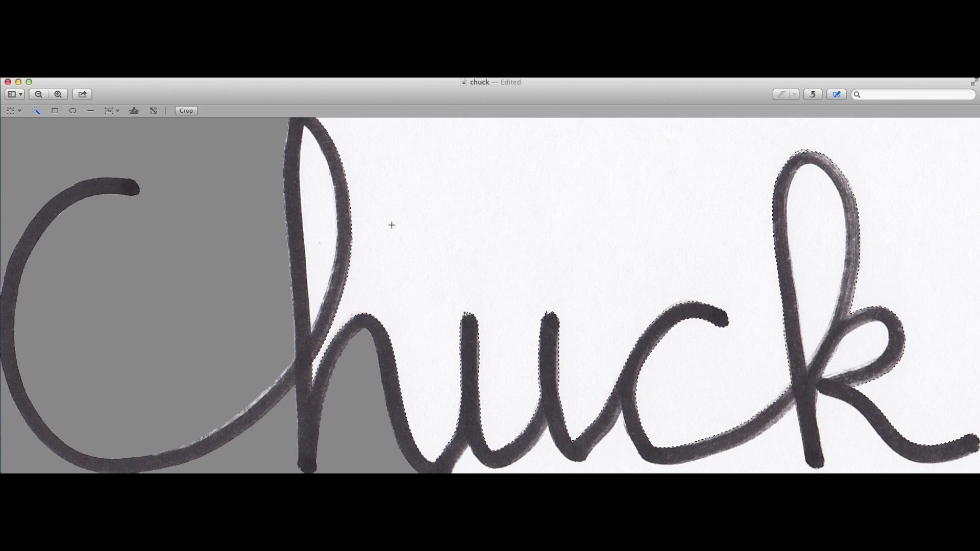
key(Delete)
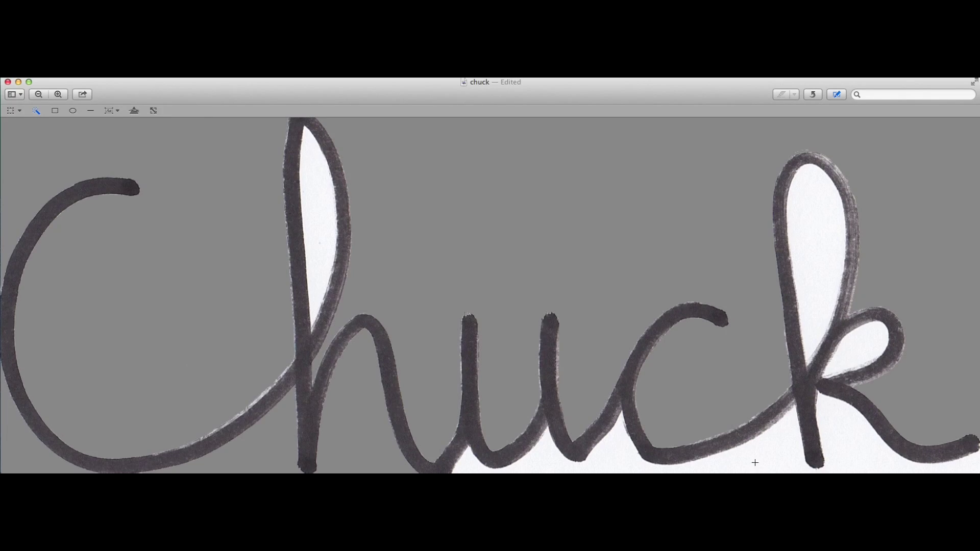
drag(755, 462, 765, 456)
key(Delete)
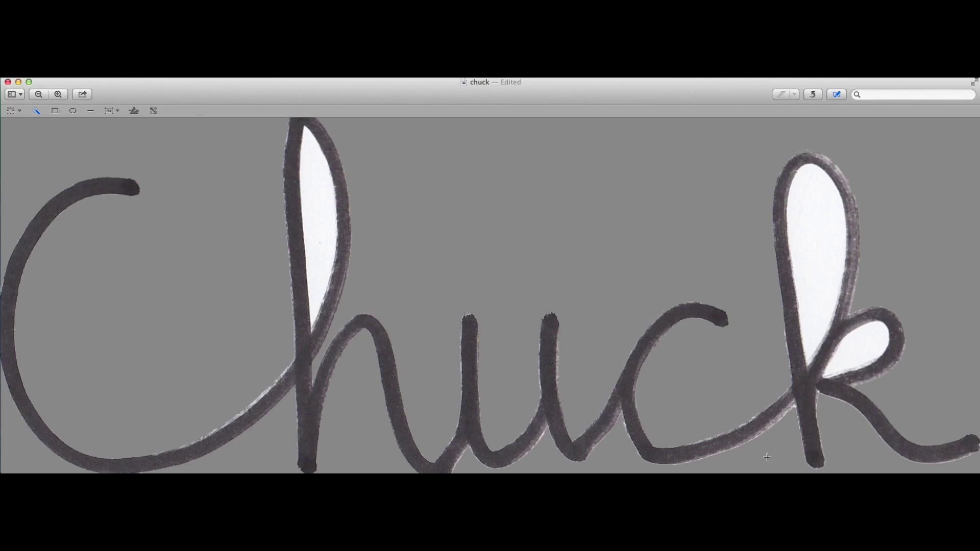
Step: Clear the white inside the k's small and large loops and the h loop to transparency
drag(861, 343, 863, 360)
key(Delete)
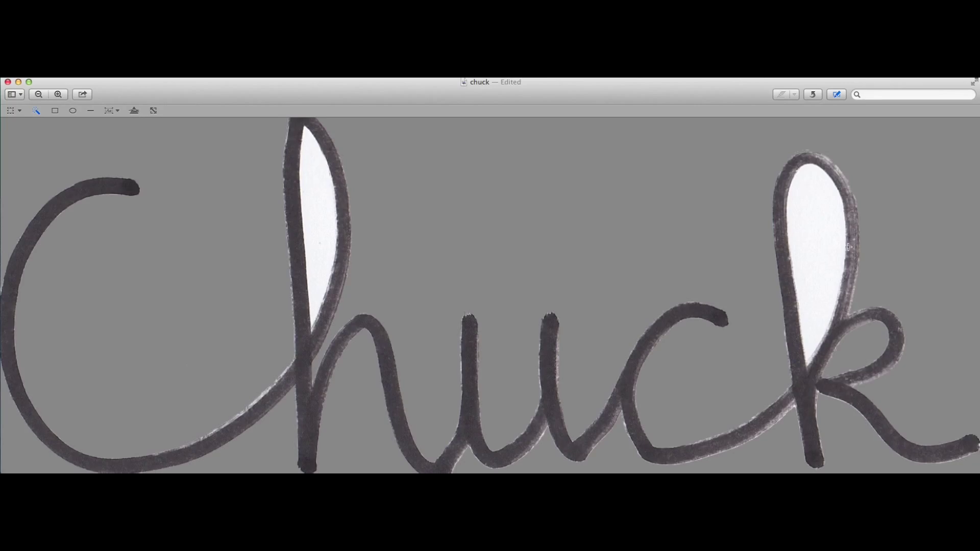
drag(813, 228, 817, 239)
key(Delete)
drag(313, 180, 315, 190)
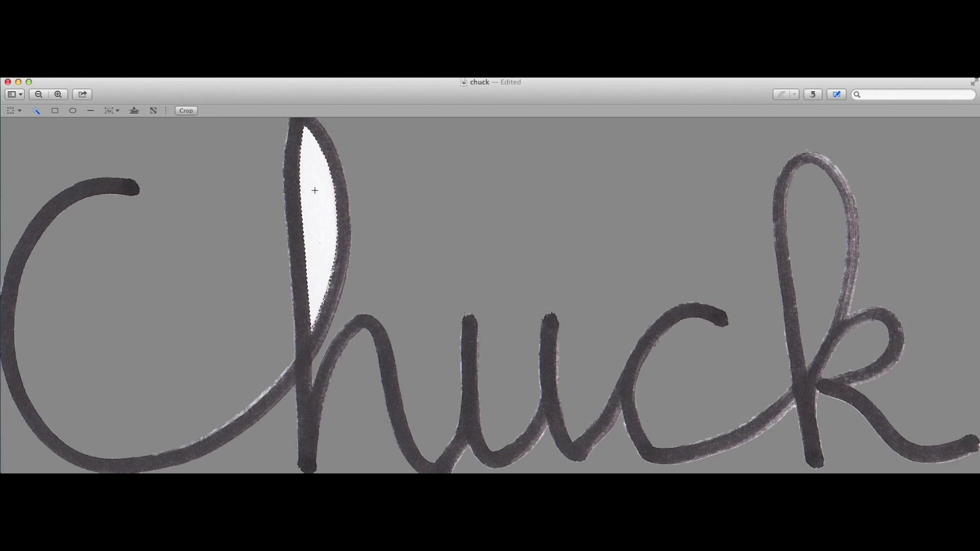
key(Delete)
click(76, 78)
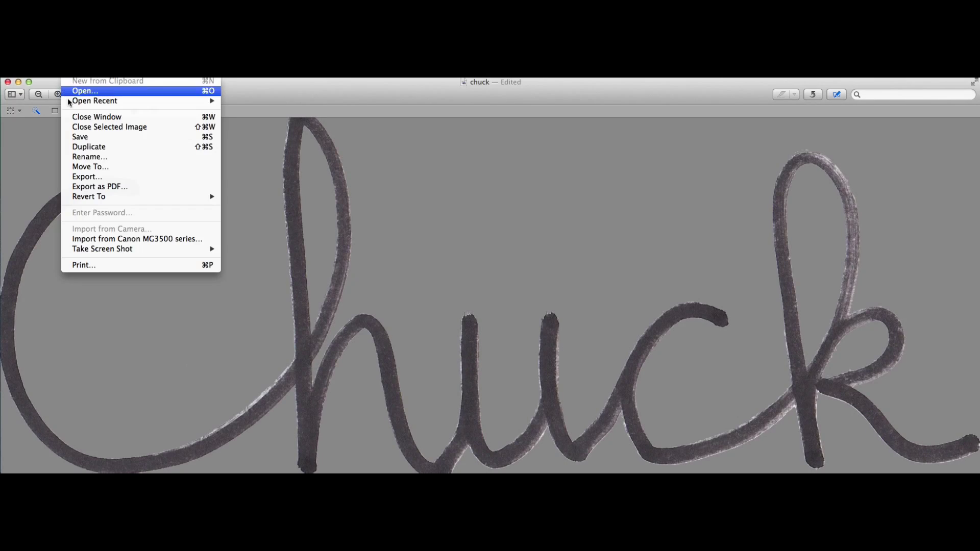
Step: Save the transparent image, then search Google for 'png to svg'
click(94, 140)
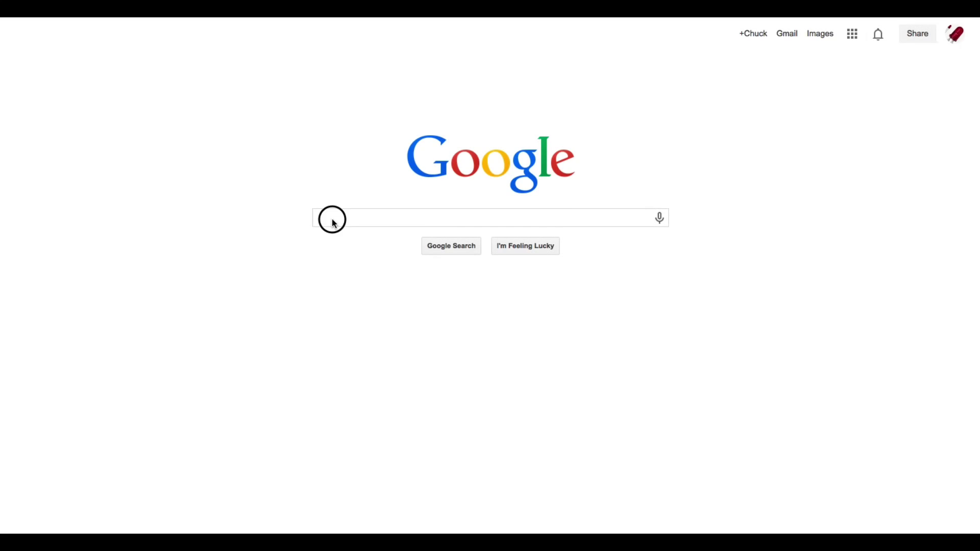
click(333, 223)
text(png )
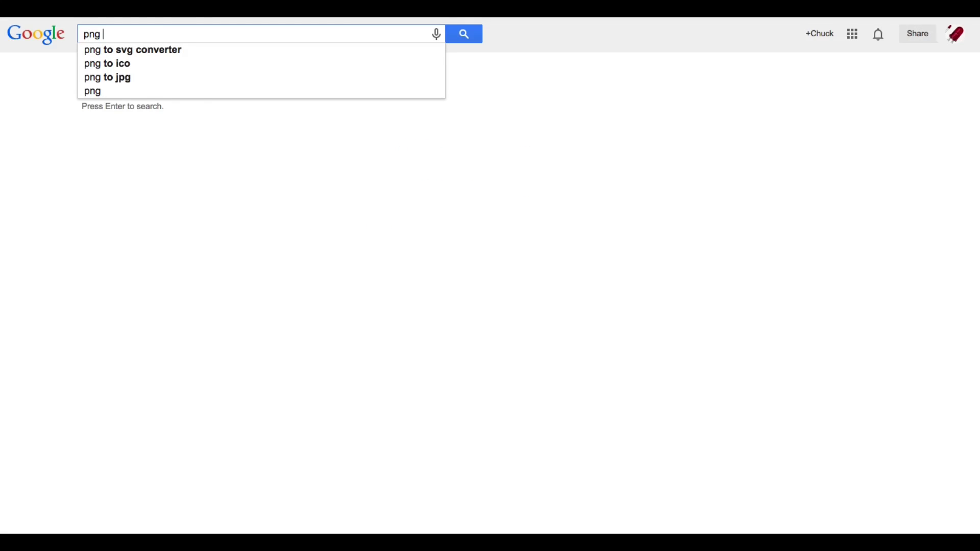
text(to svg)
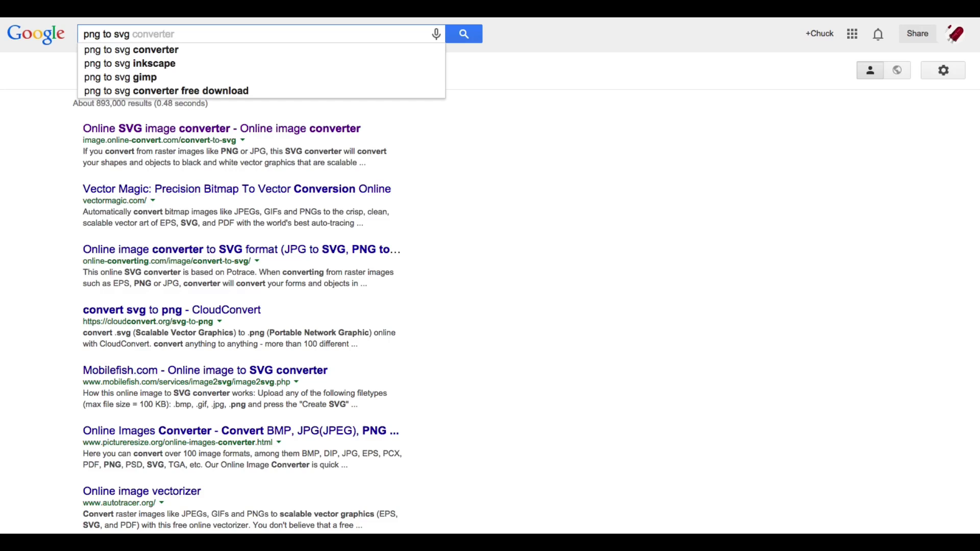
Step: Upload chuck.png to the Online-Convert SVG converter
click(181, 129)
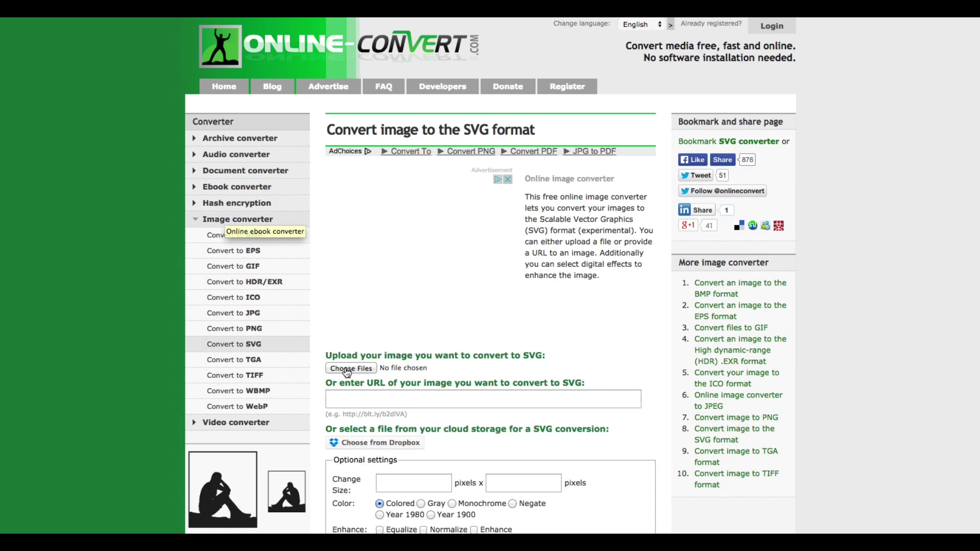
click(352, 369)
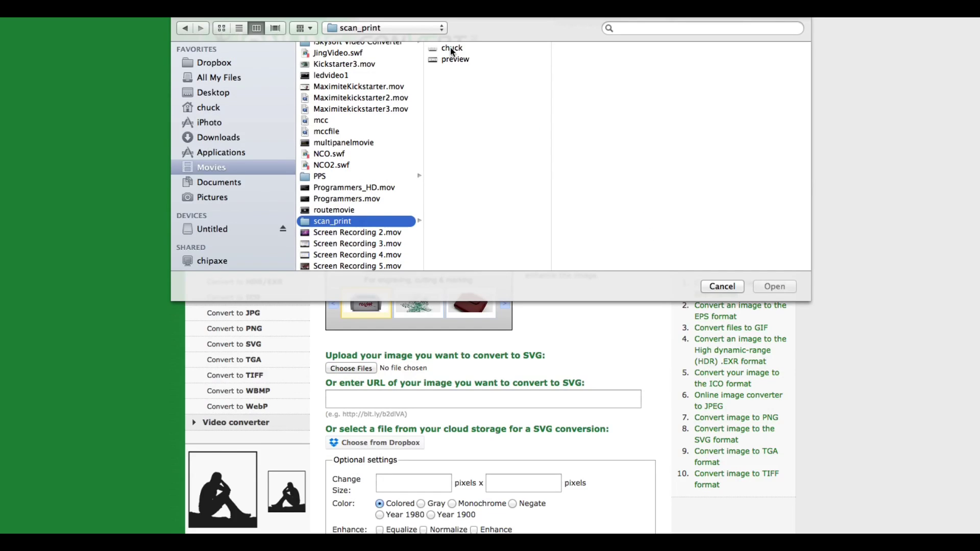
click(450, 47)
click(767, 288)
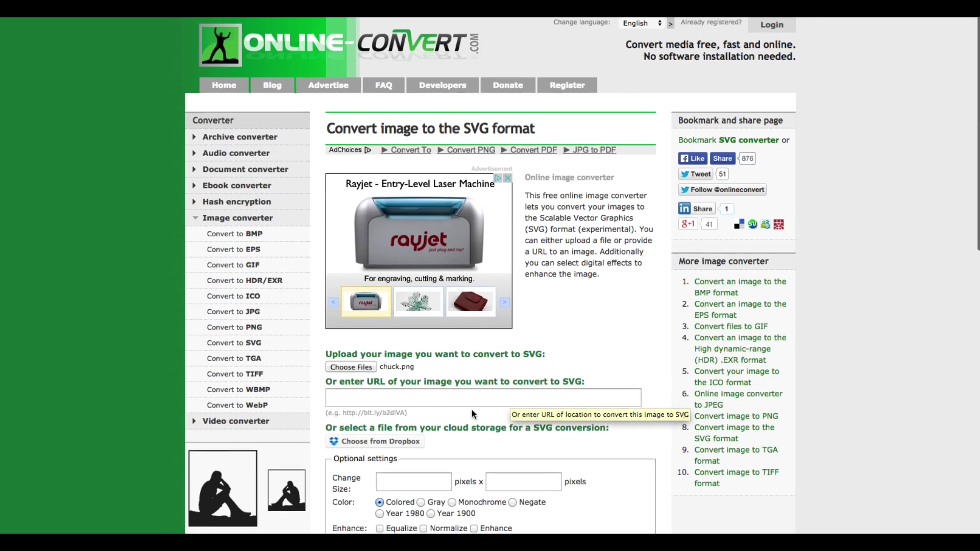
Step: Convert the image to a monochrome SVG at 1000 DPI
scroll(471, 408, down, 3)
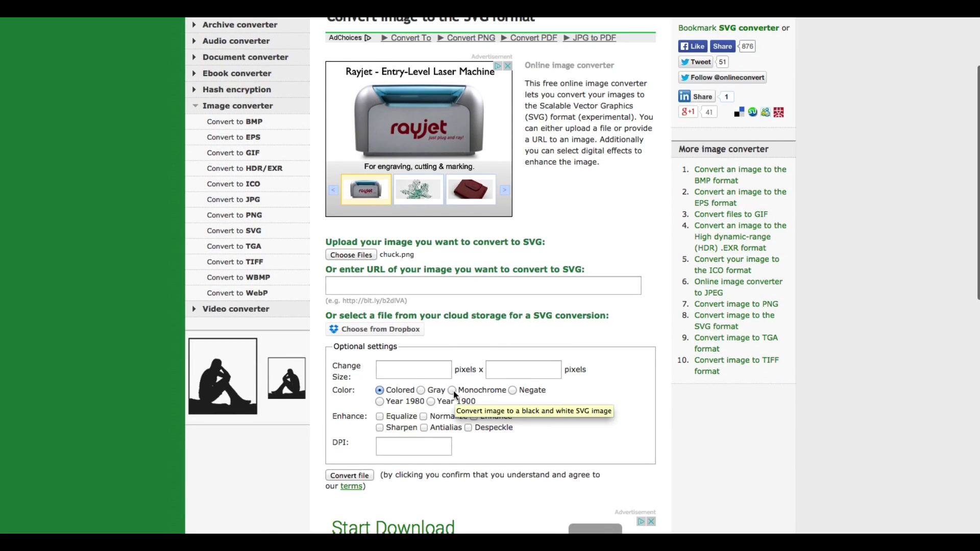
click(451, 390)
click(398, 442)
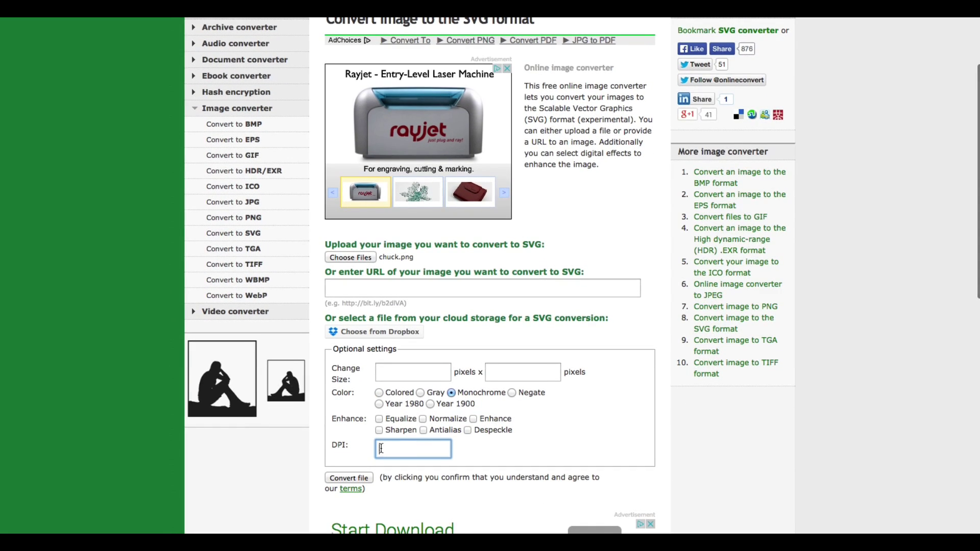
text(1000)
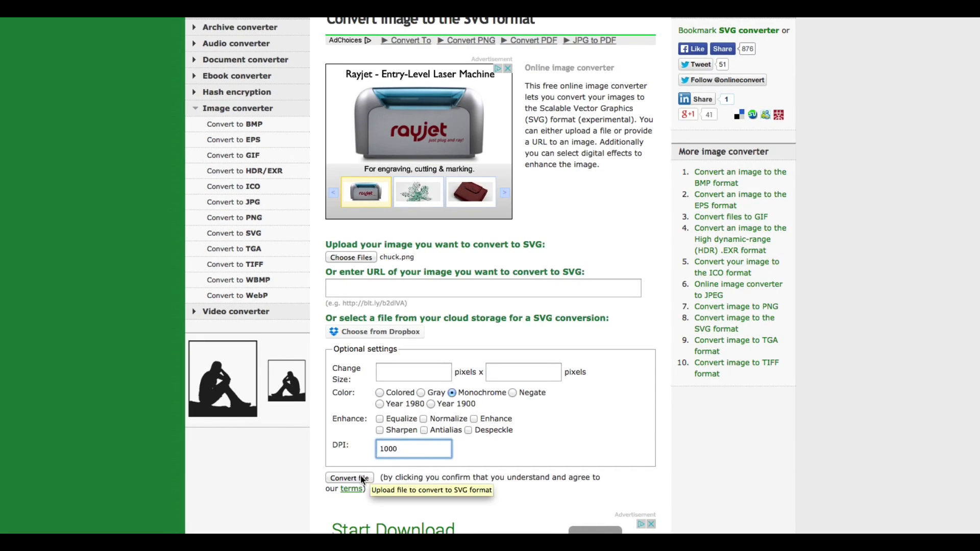
click(349, 477)
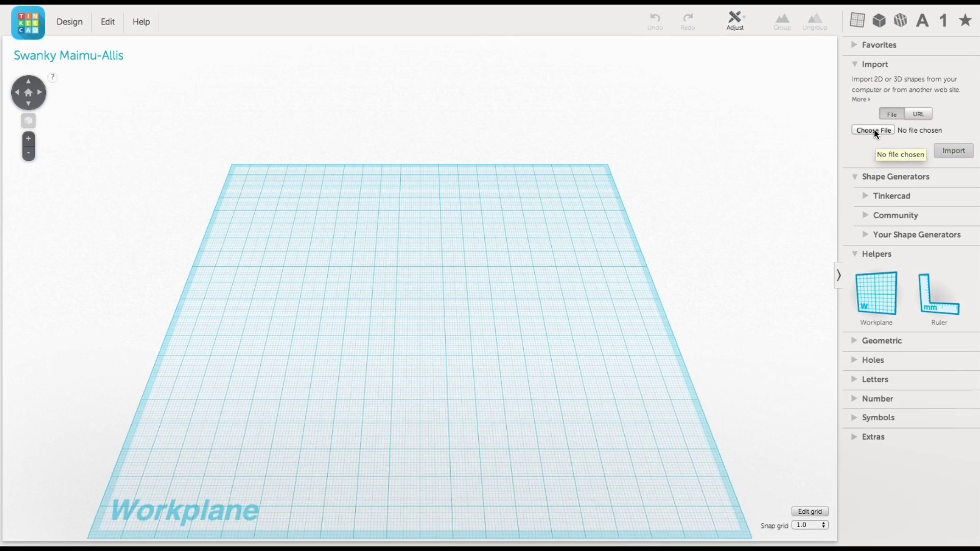
click(874, 131)
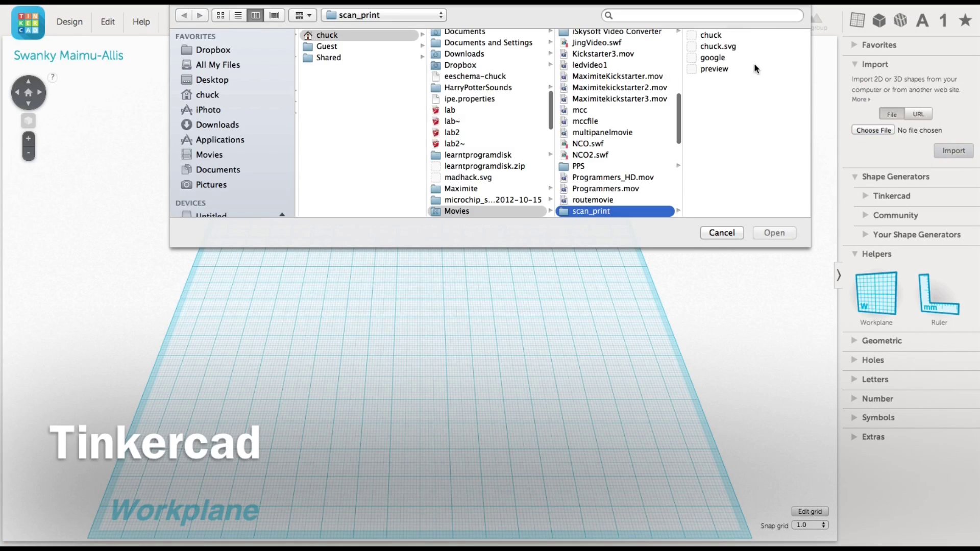
Step: Import chuck.svg into Tinkercad at 10% scale and 10 mm height
click(718, 46)
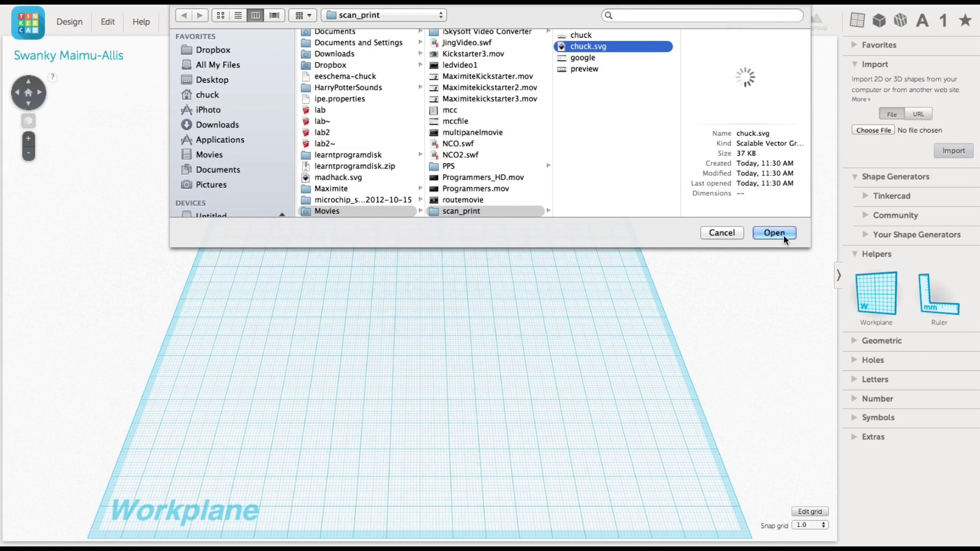
click(774, 233)
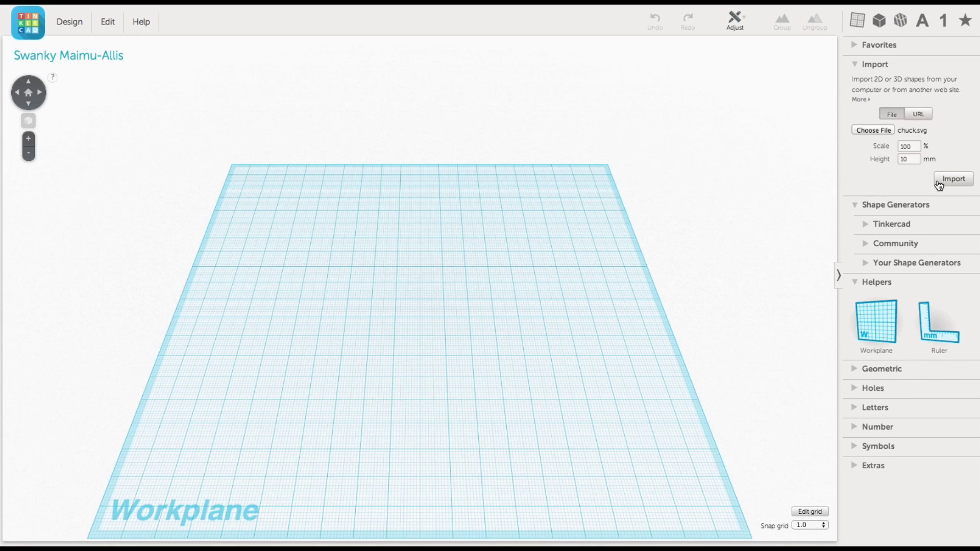
click(907, 147)
click(952, 181)
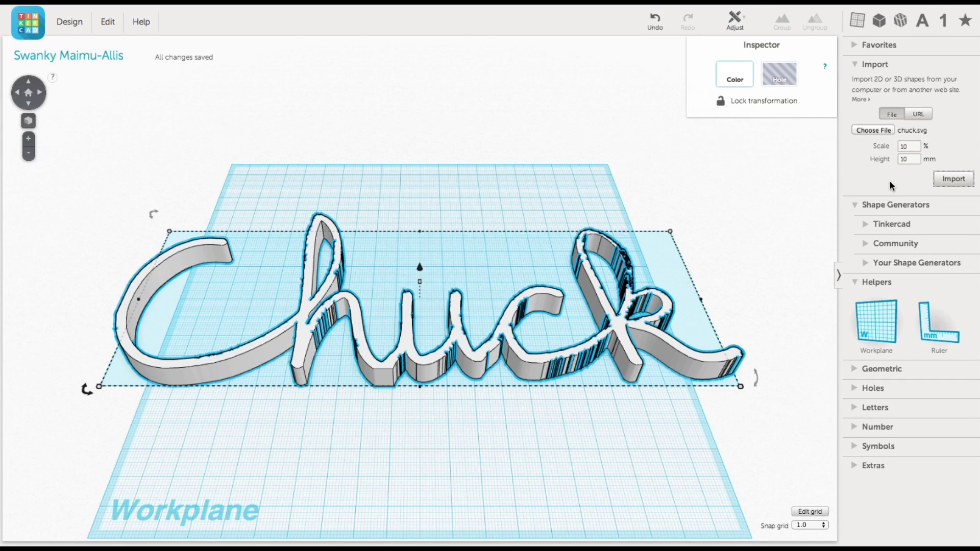
Step: Shrink the 233.83 mm-wide Chuck lettering proportionally and move it near the workplane centre
mouse_move(102, 390)
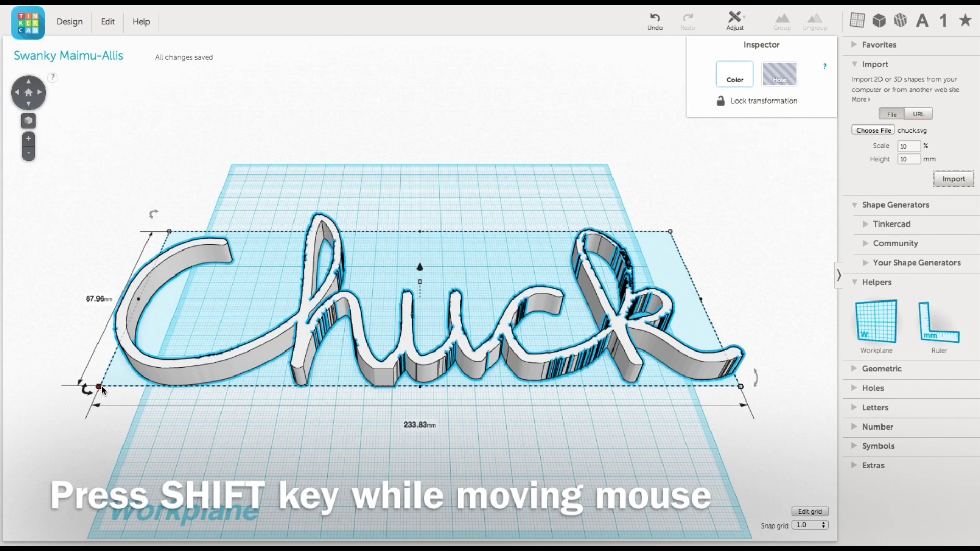
shift+drag(102, 390, 350, 331)
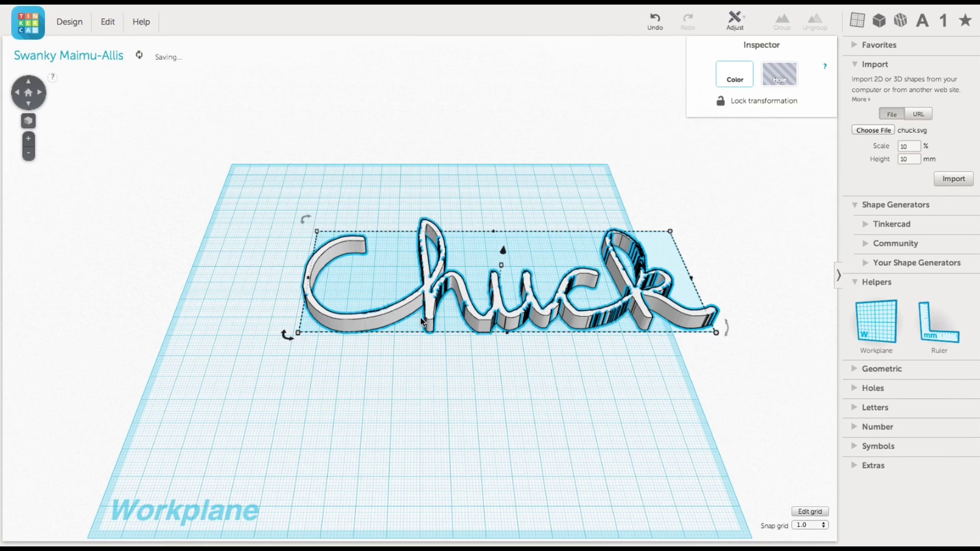
drag(454, 310, 387, 346)
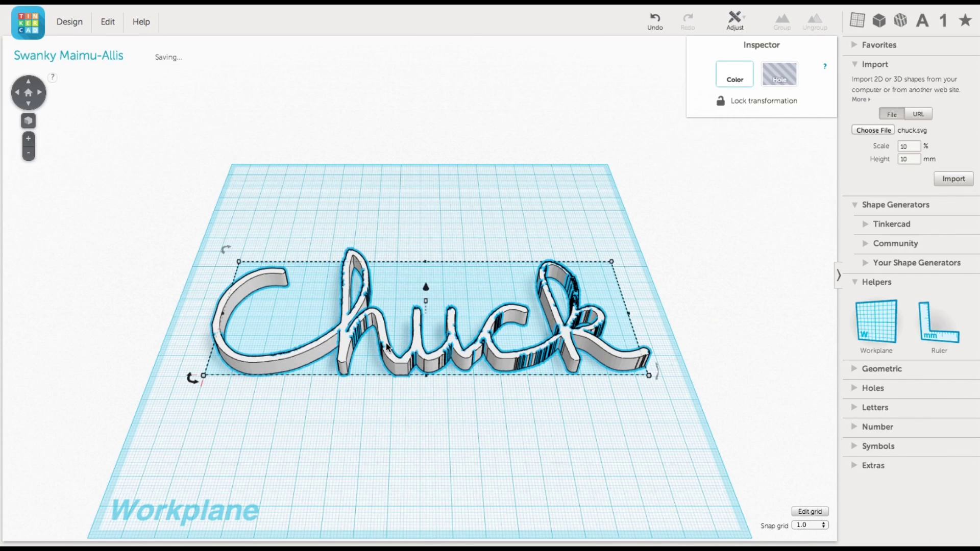
click(408, 440)
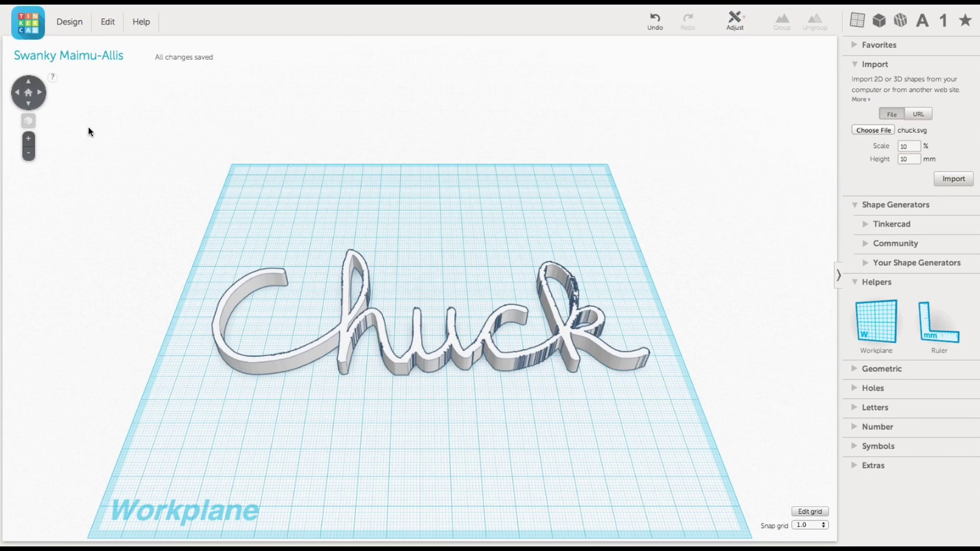
Step: Rename the design from 'Swanky Maimu-Allis' to 'Name' in Design Properties
click(71, 23)
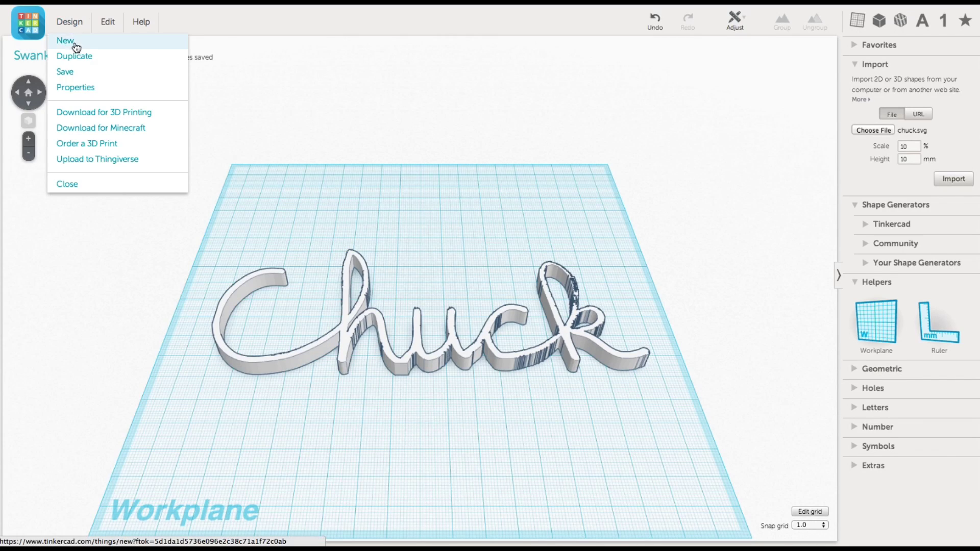
click(81, 90)
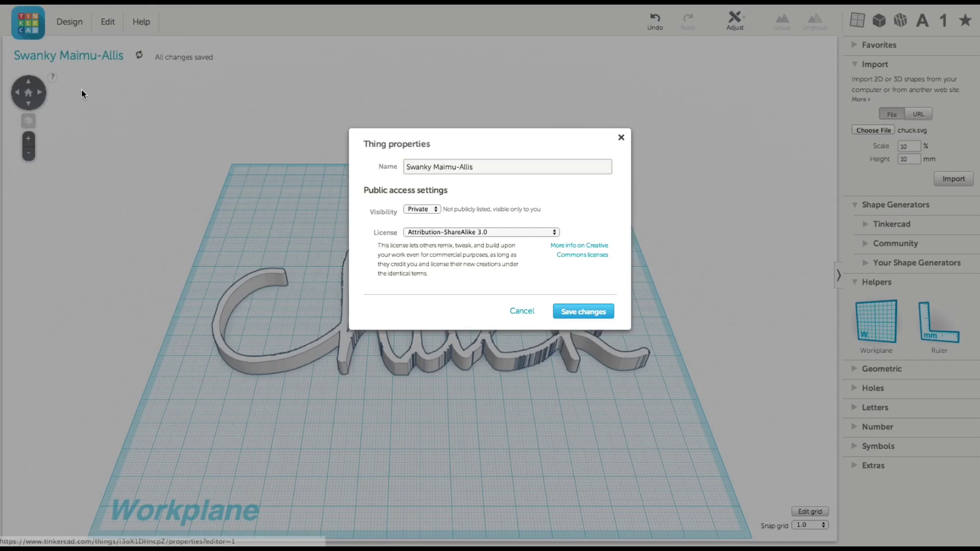
drag(478, 167, 402, 167)
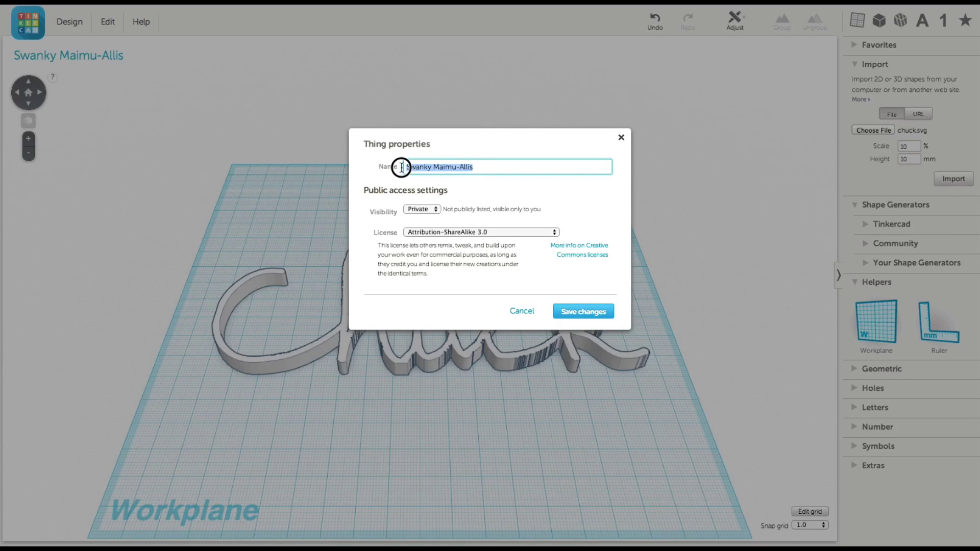
text(Name)
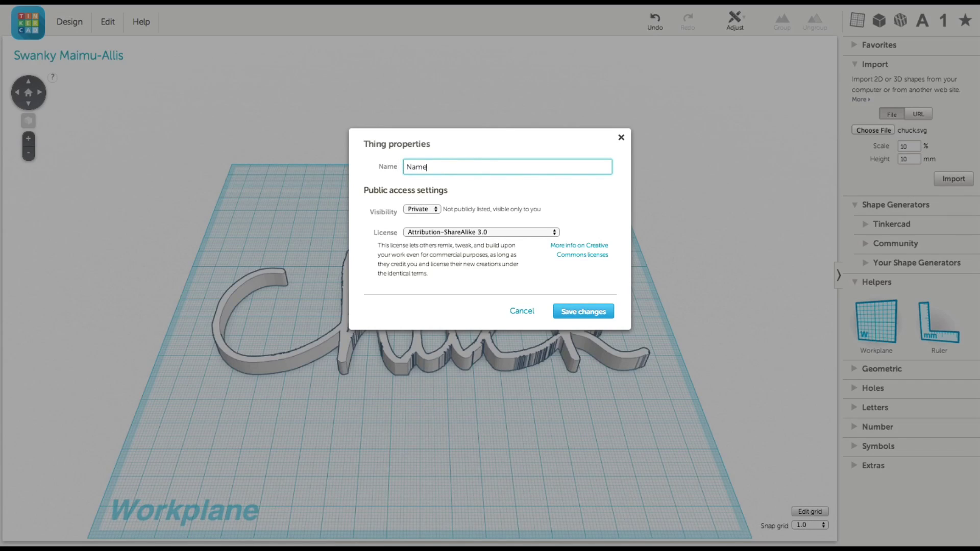
click(584, 312)
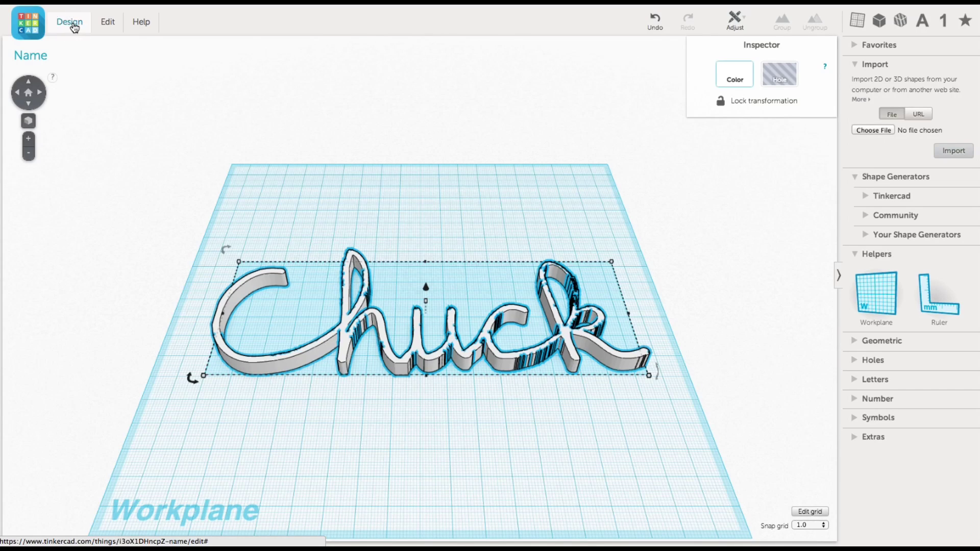
Step: Download the Chuck design for 3D printing as 'name (2).stl'
click(74, 25)
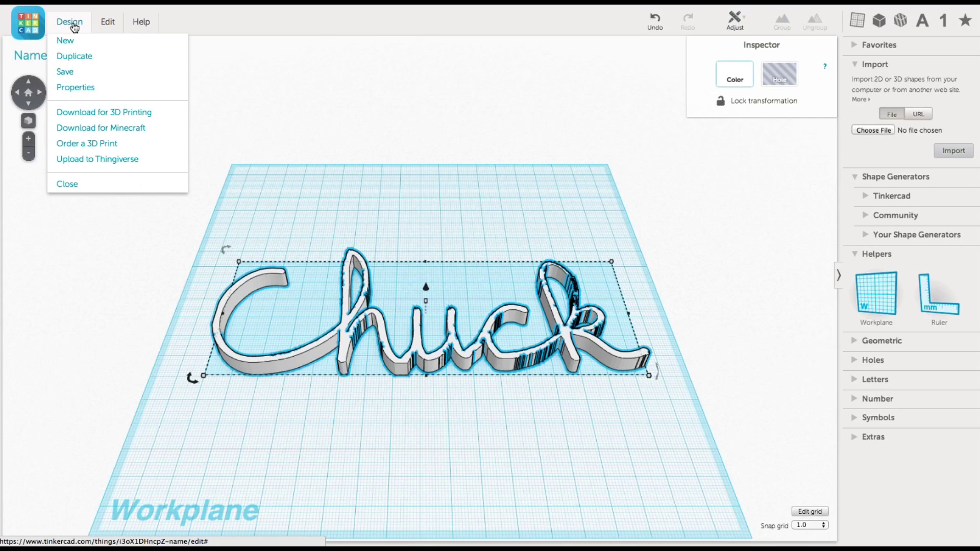
click(84, 115)
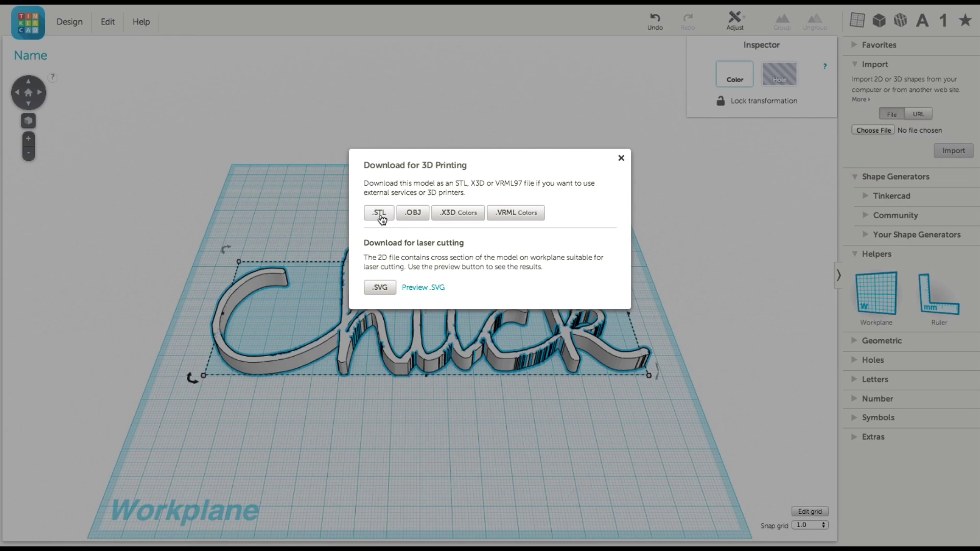
click(380, 213)
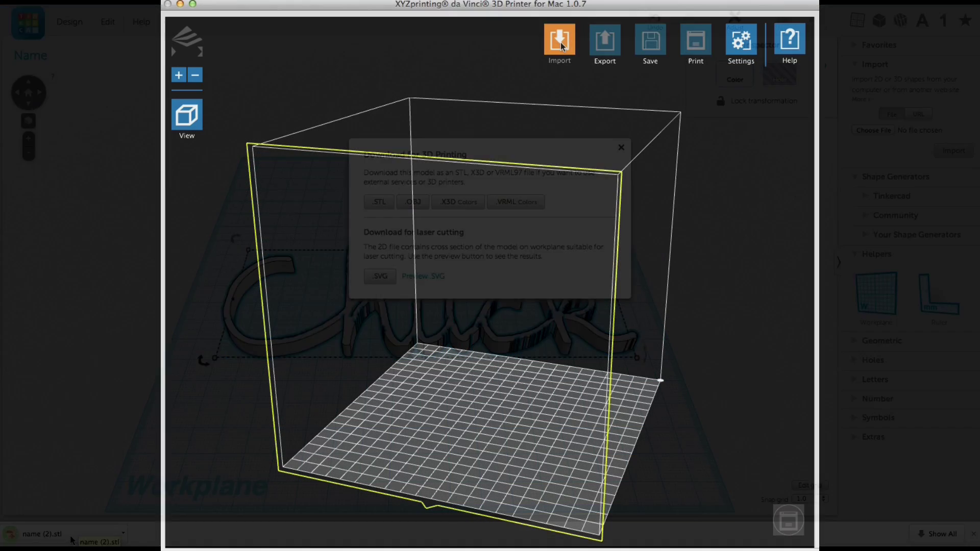
Step: Load name (2).stl onto the XYZware build plate
click(561, 42)
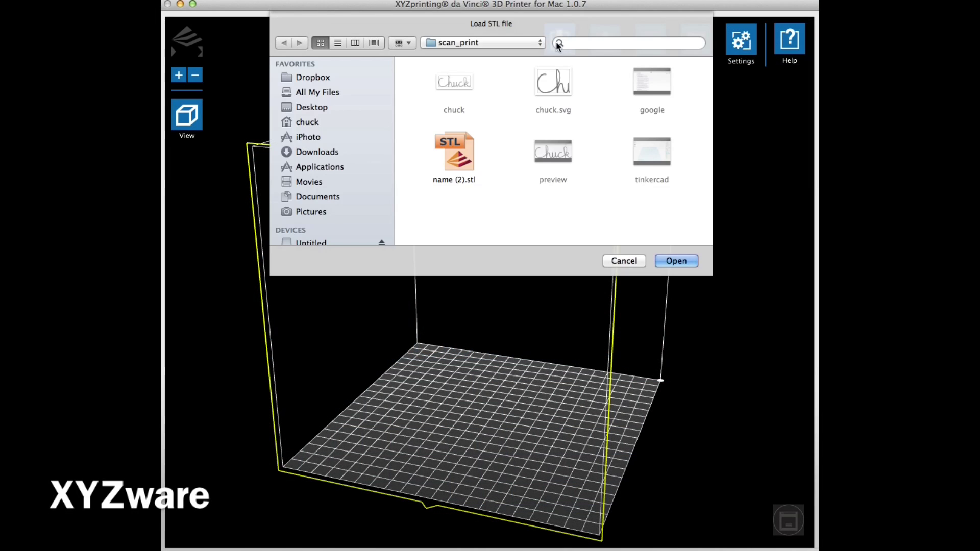
click(459, 153)
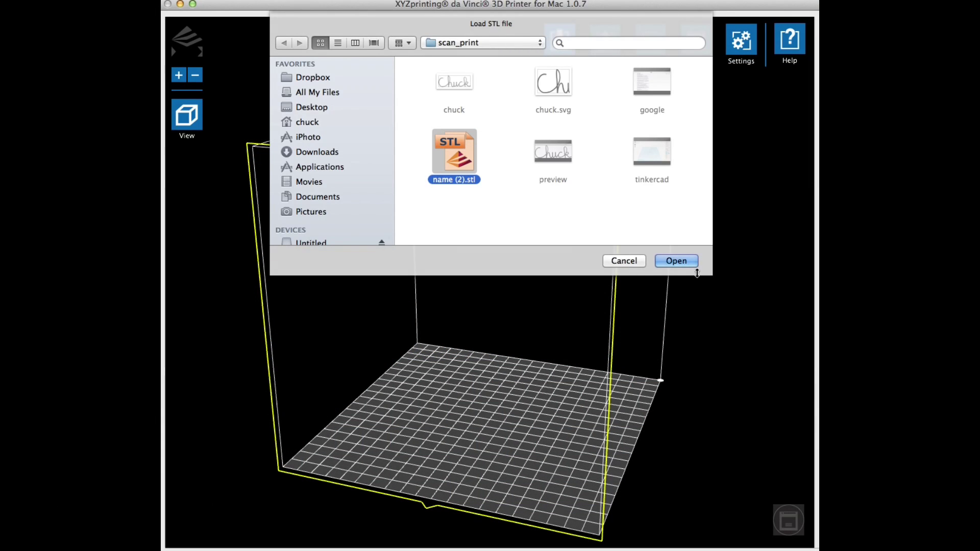
click(676, 261)
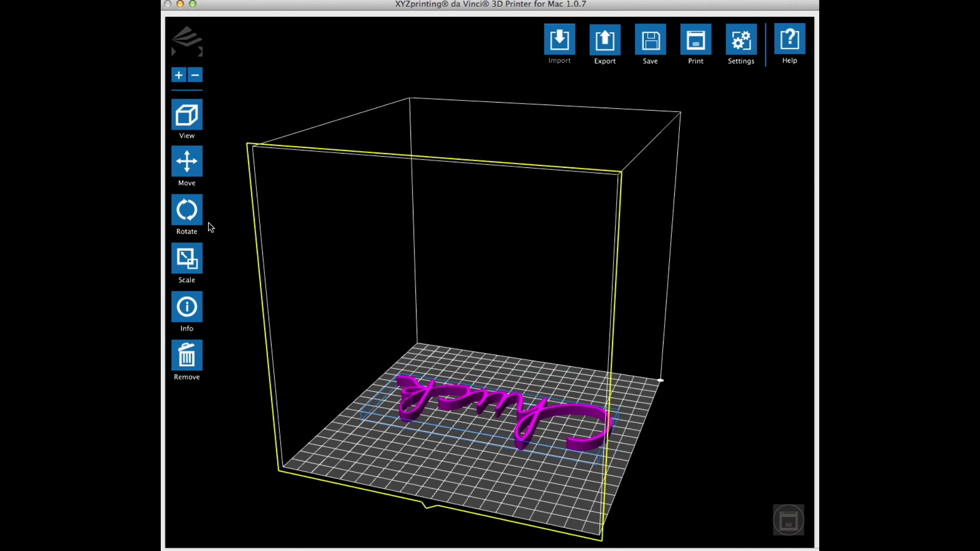
Step: Rotate the model 180° so the Chuck lettering reads correctly
click(190, 217)
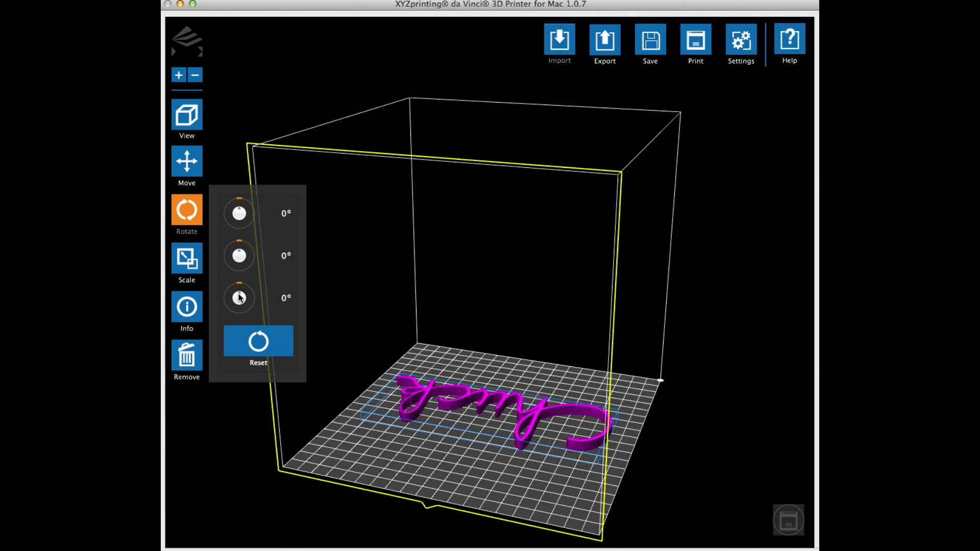
shift+drag(239, 298, 236, 306)
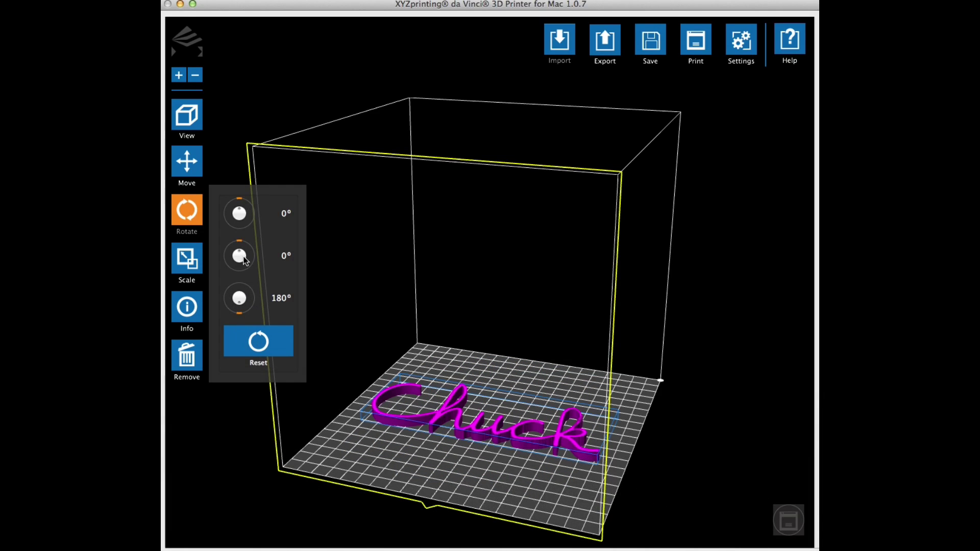
click(231, 172)
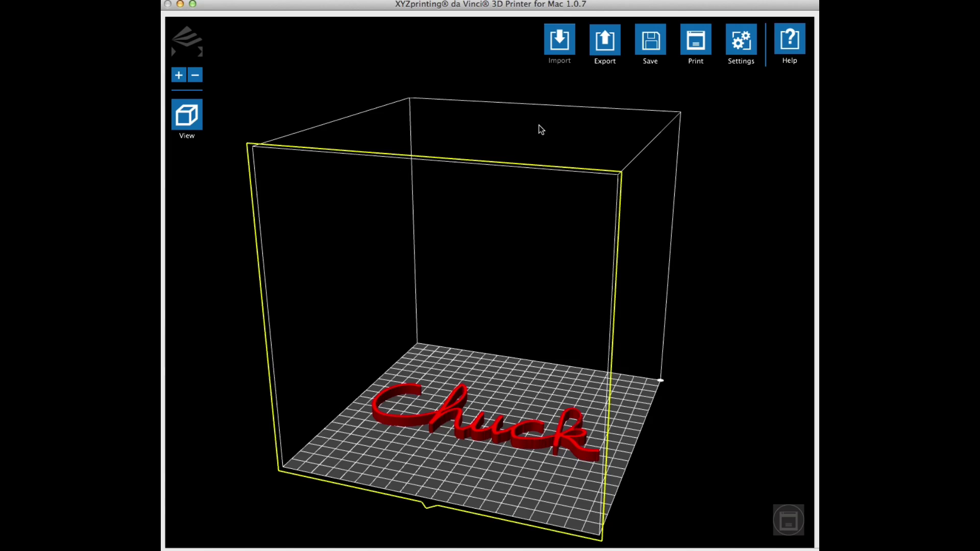
Step: Choose Excellent print quality and slice the Chuck model for export
click(605, 41)
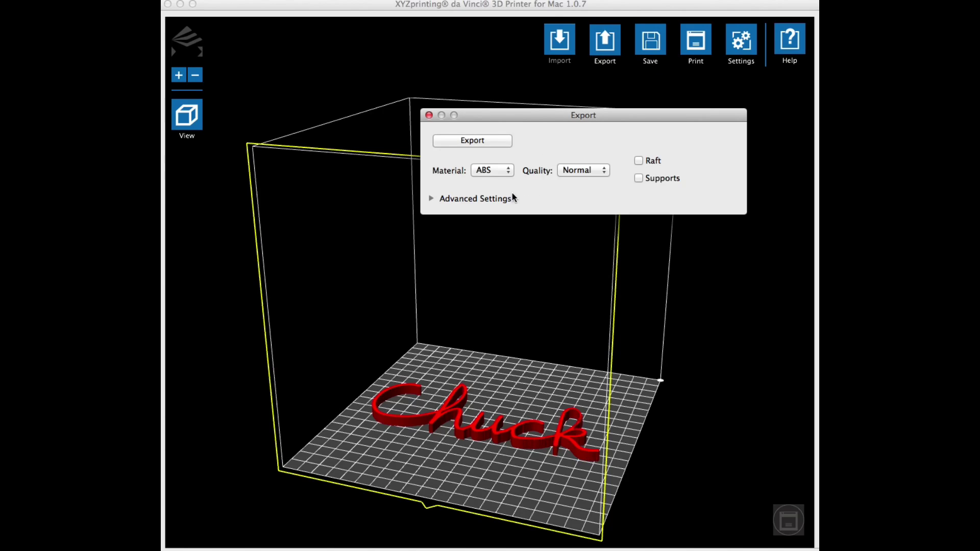
click(602, 174)
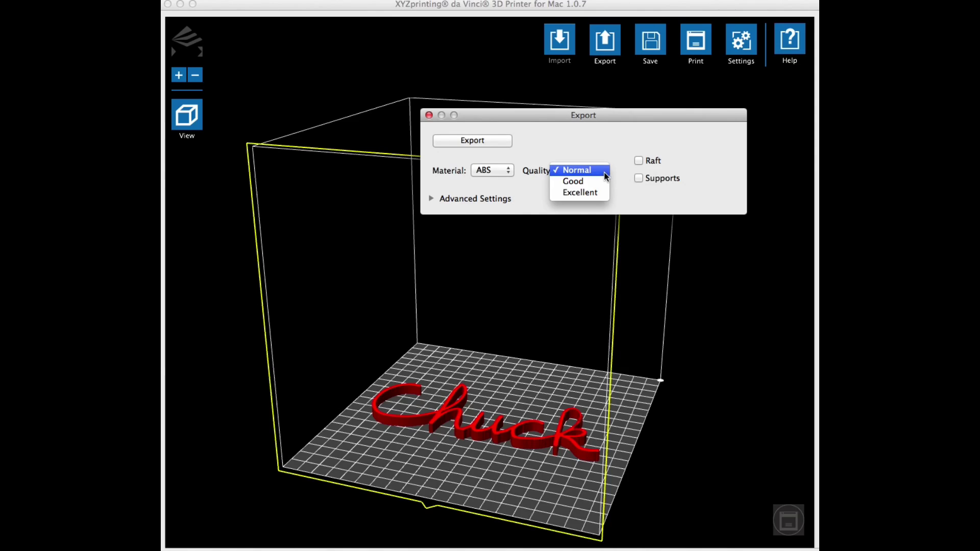
click(590, 194)
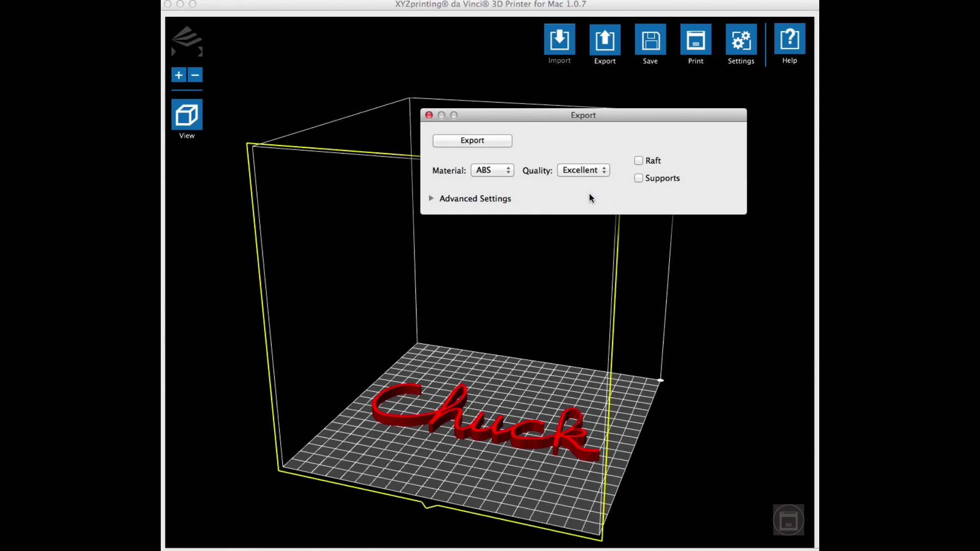
click(470, 141)
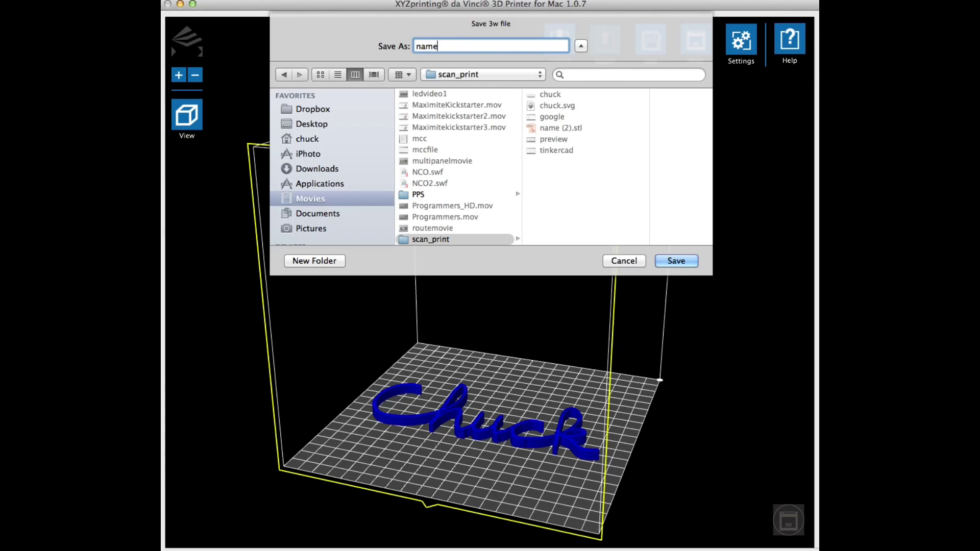
click(676, 261)
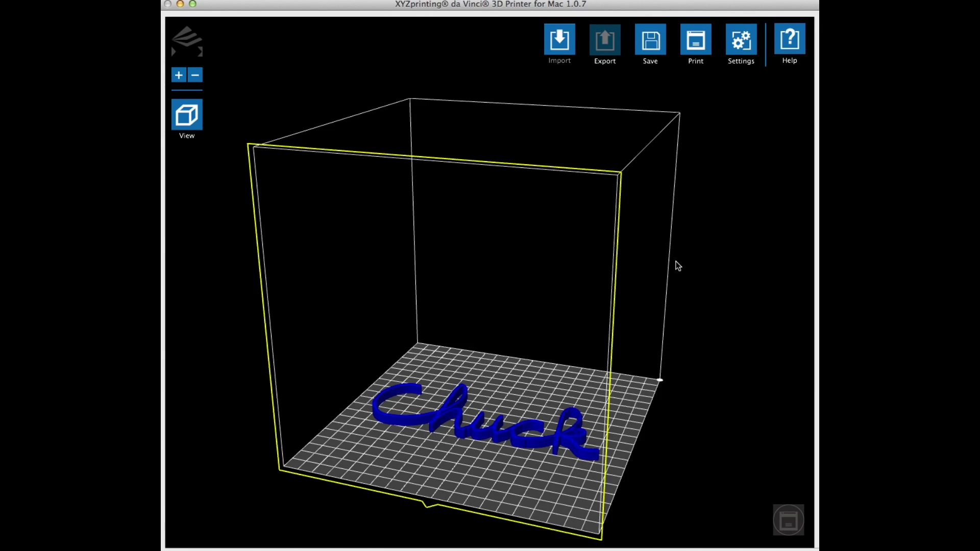